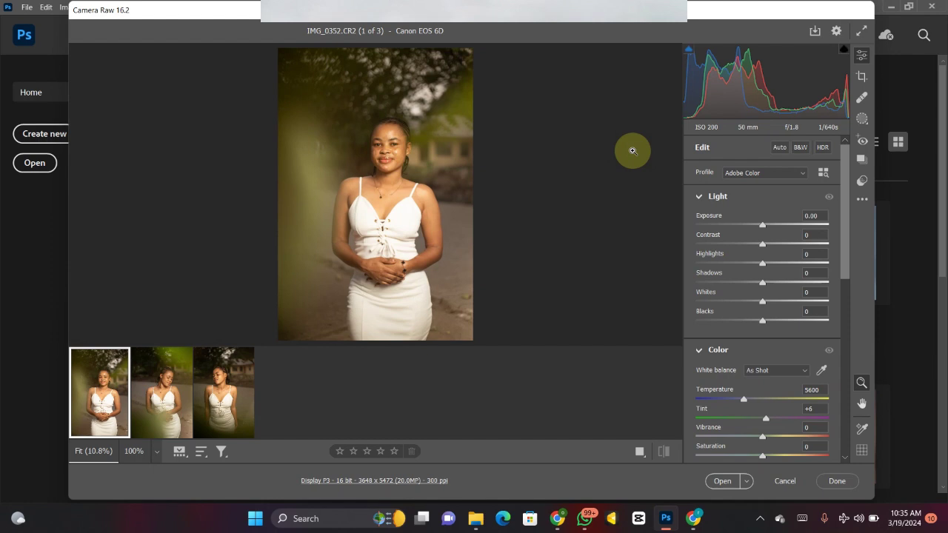
Select IMG_0352, IMG_0353 and IMG_0354 in the Camera Raw filmstrip and open all three as documents
{"action": "left_click", "coordinate": [161, 398]}
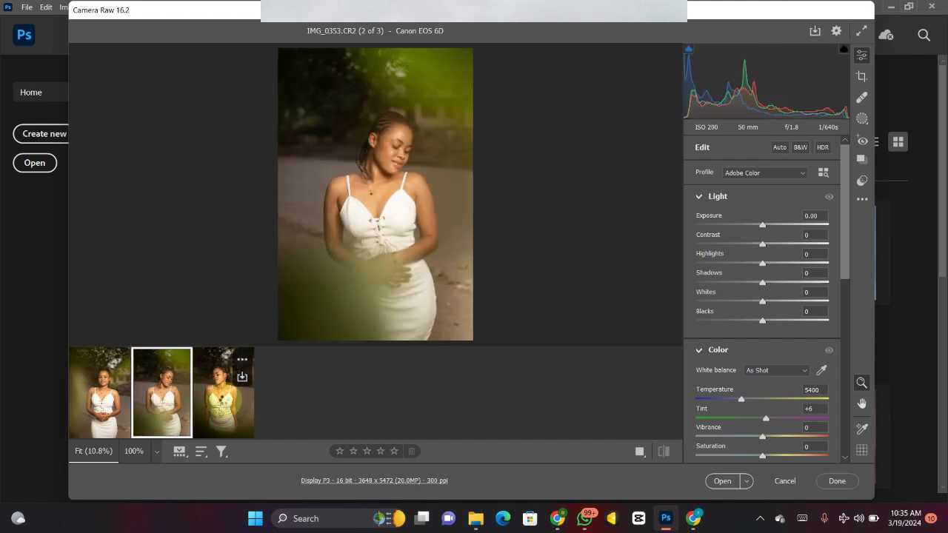
{"action": "left_click", "coordinate": [98, 409]}
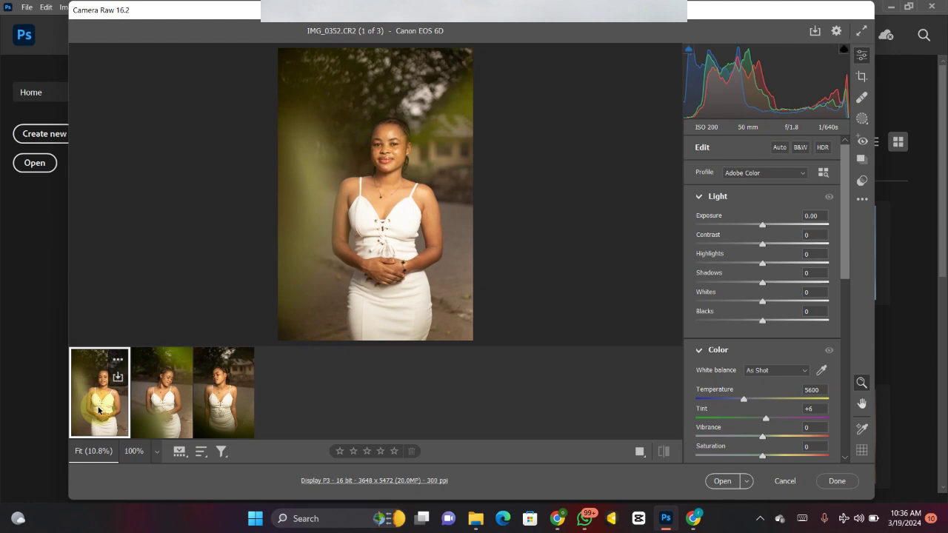
{"action": "left_click", "coordinate": [226, 396], "text": "shift"}
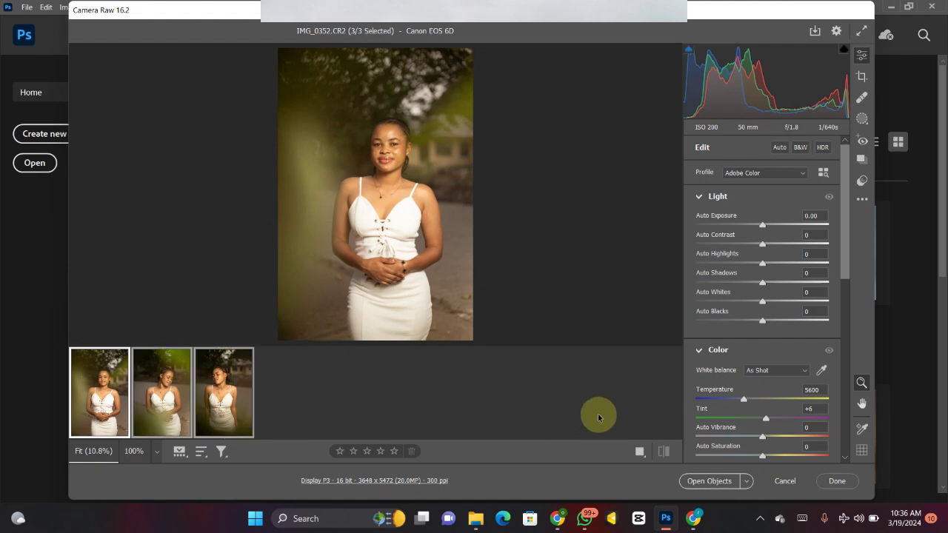
{"action": "left_click", "coordinate": [704, 482]}
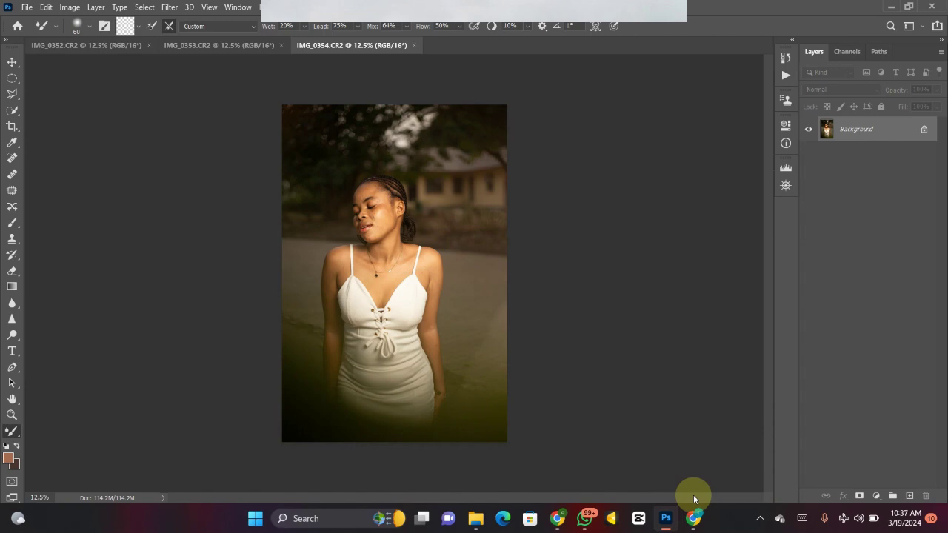
Crop IMG_0354 with the Crop tool's 4:5 ratio preset and commit it
{"action": "left_click", "coordinate": [11, 126]}
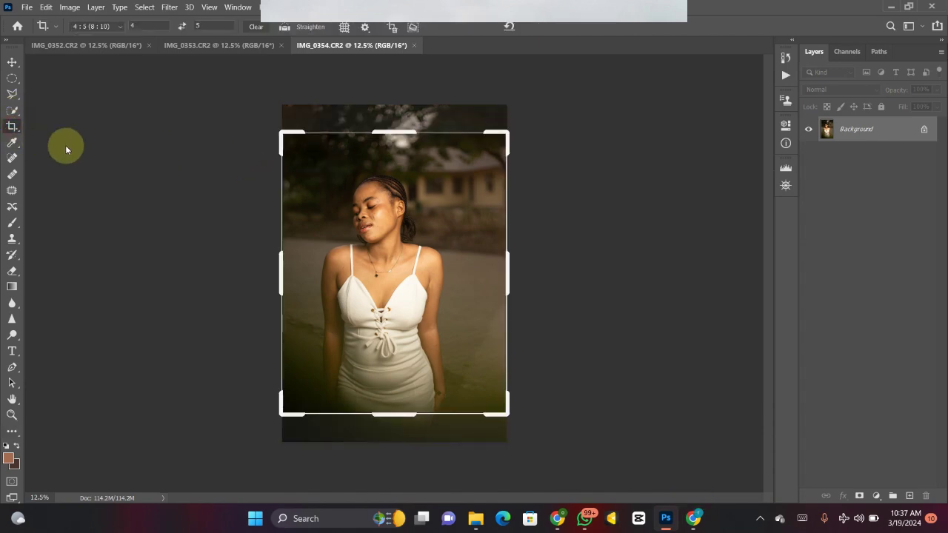
{"action": "left_click", "coordinate": [370, 352]}
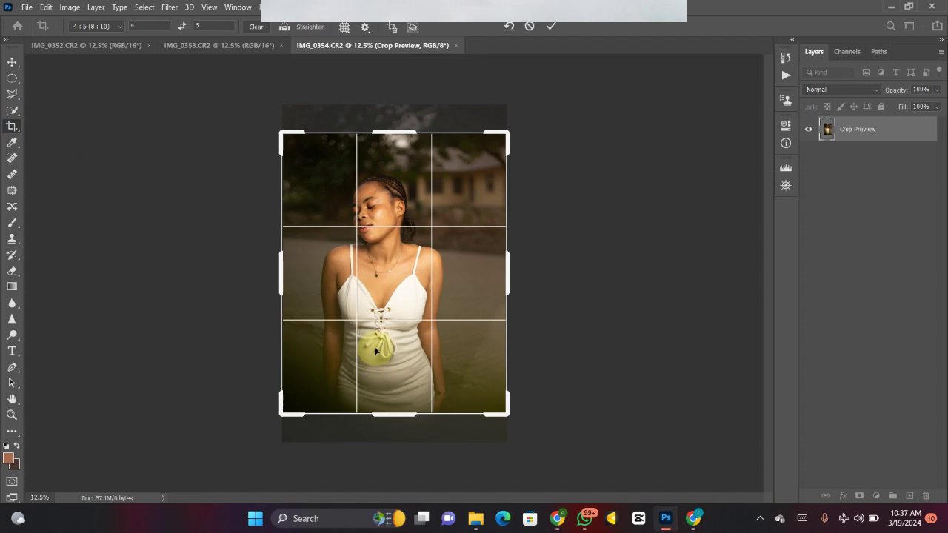
{"action": "key", "text": "Return"}
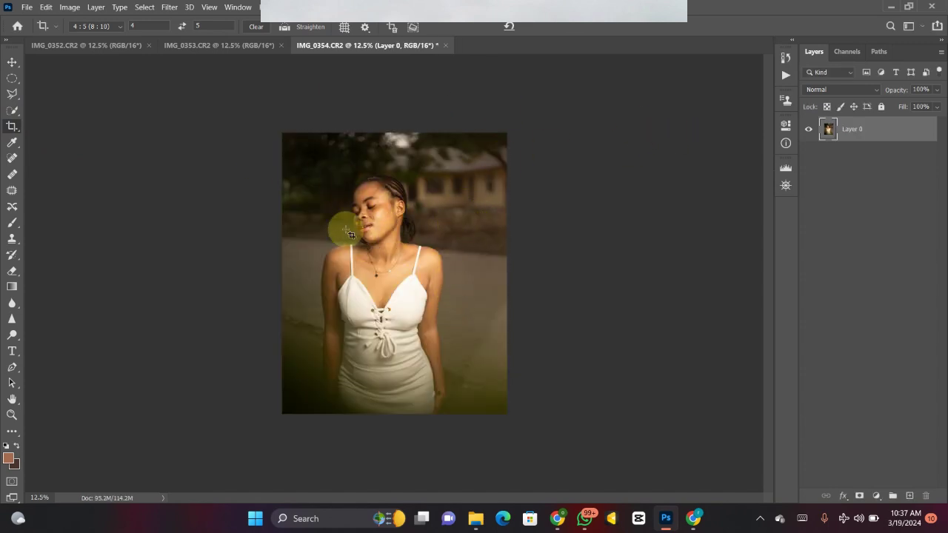
{"action": "left_click", "coordinate": [237, 8]}
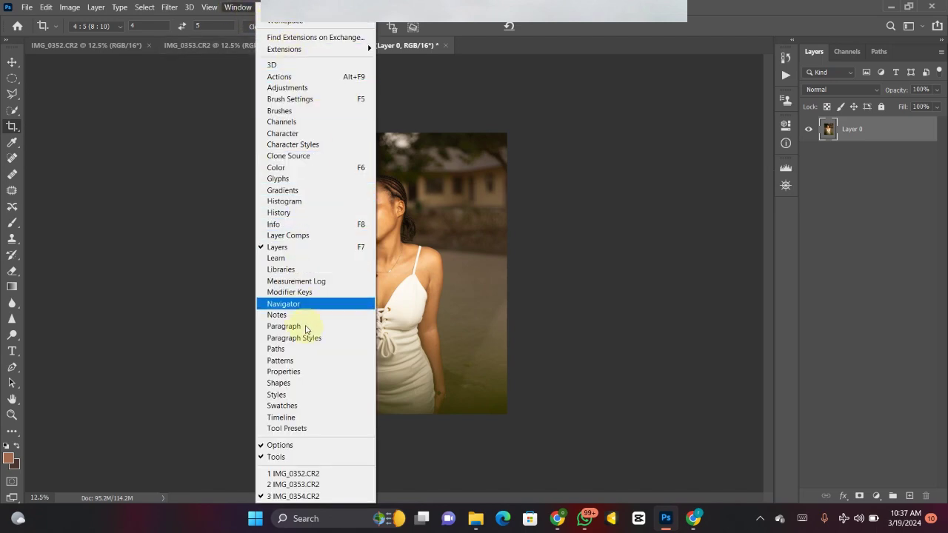
Show the Actions panel, turn off Button Mode, and collapse Default Actions, PM Frequency Separation and reflex
{"action": "left_click", "coordinate": [317, 76]}
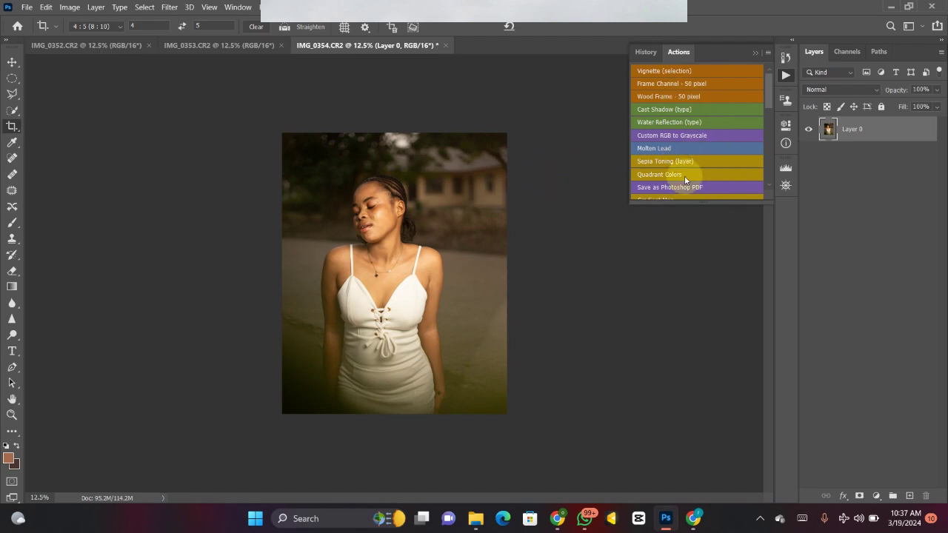
{"action": "left_click", "coordinate": [767, 53]}
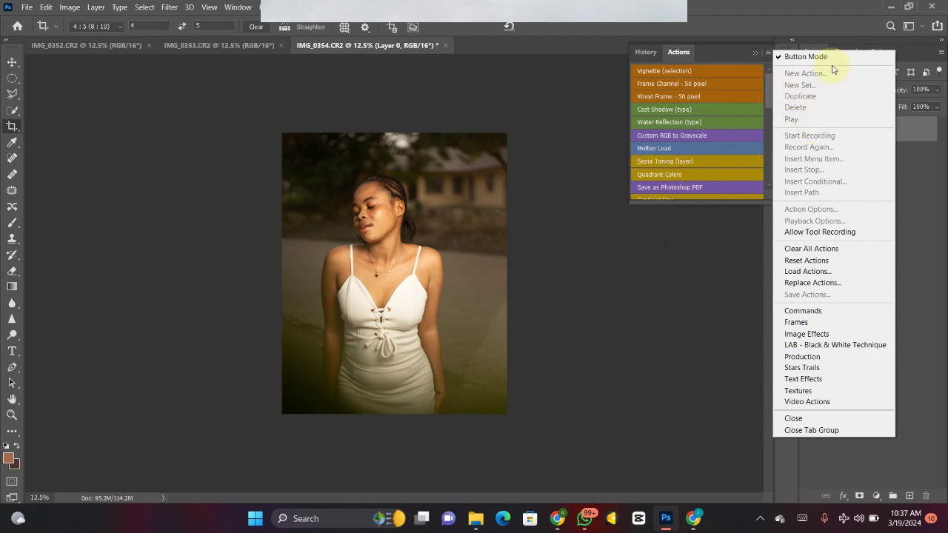
{"action": "left_click", "coordinate": [811, 57]}
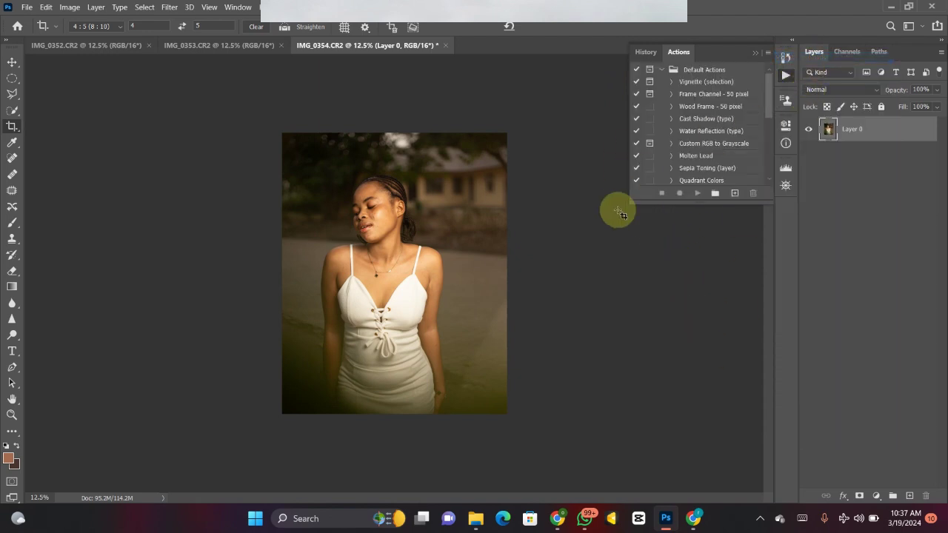
{"action": "left_click", "coordinate": [661, 70]}
{"action": "left_click", "coordinate": [661, 106]}
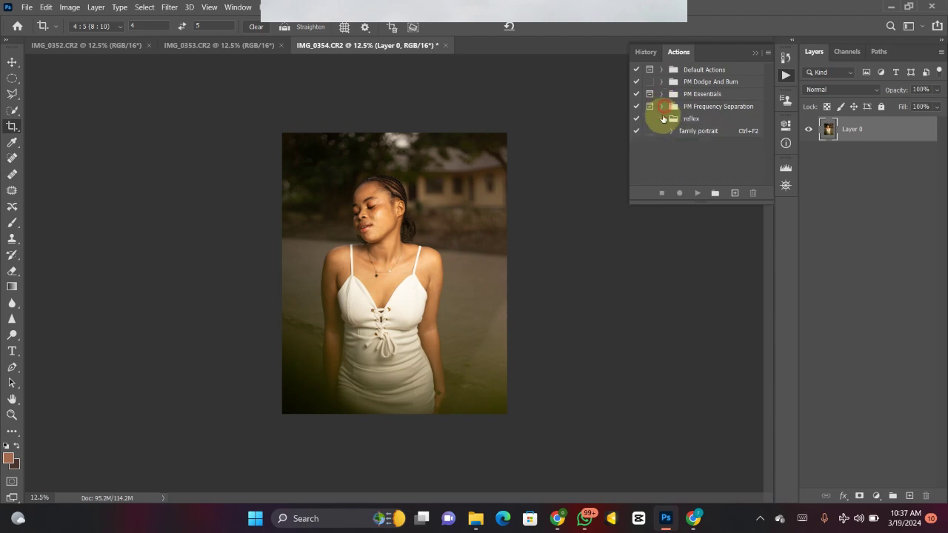
{"action": "left_click", "coordinate": [661, 119]}
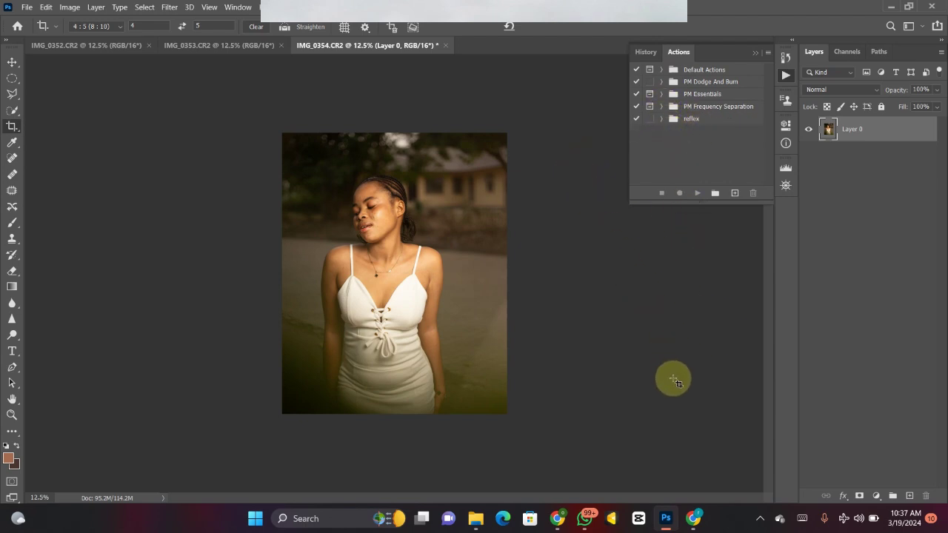
Create a Green action named 'first color' in the reflex set and begin recording it
{"action": "left_click", "coordinate": [735, 194]}
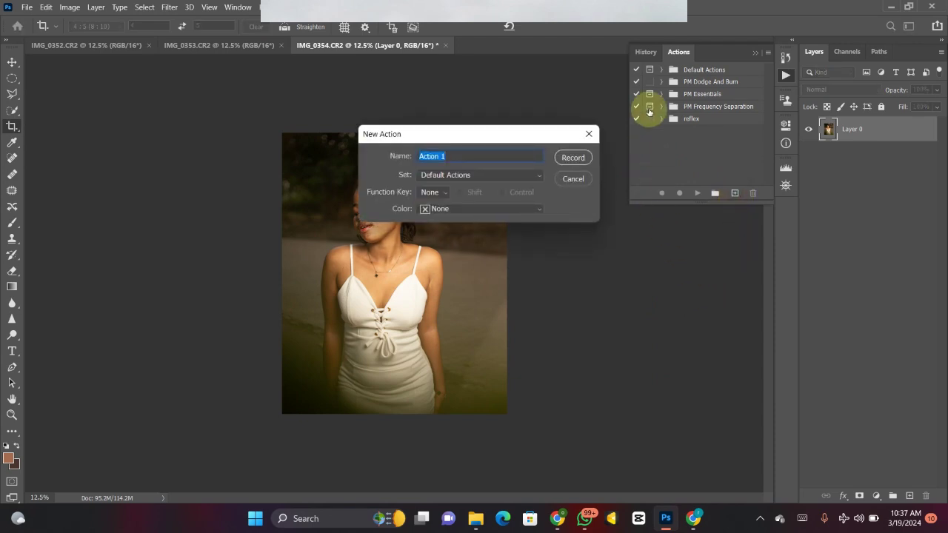
{"action": "type", "text": "frst color"}
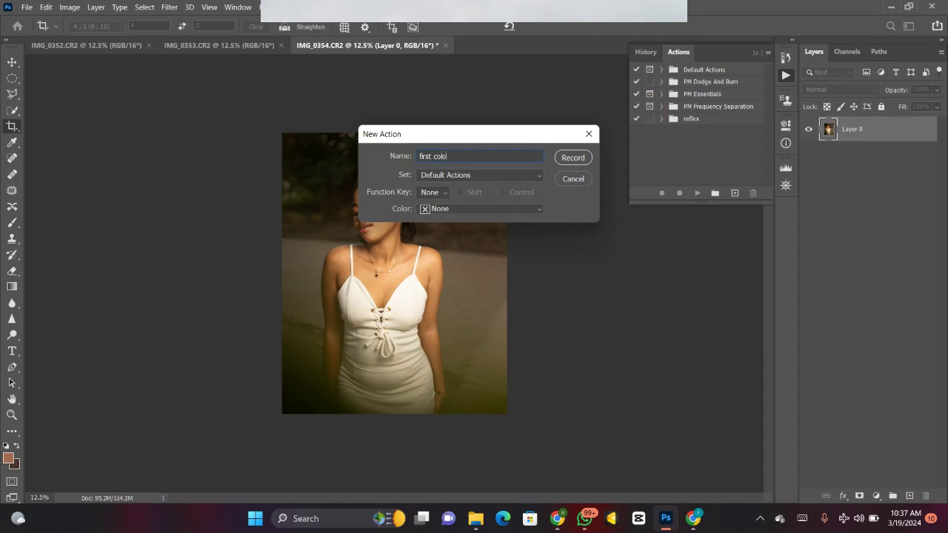
{"action": "left_click", "coordinate": [481, 175]}
{"action": "left_click", "coordinate": [427, 231]}
{"action": "left_click", "coordinate": [511, 209]}
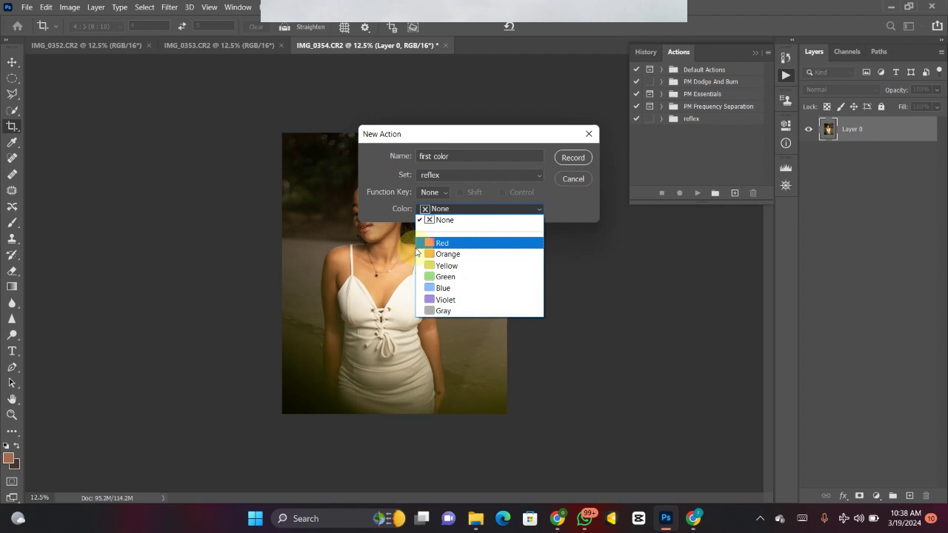
{"action": "left_click", "coordinate": [455, 278]}
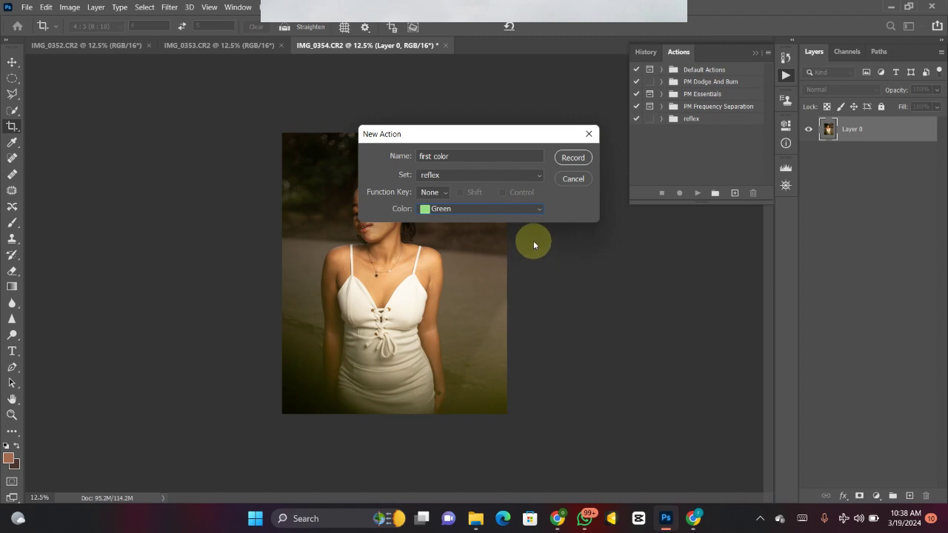
{"action": "left_click", "coordinate": [572, 156]}
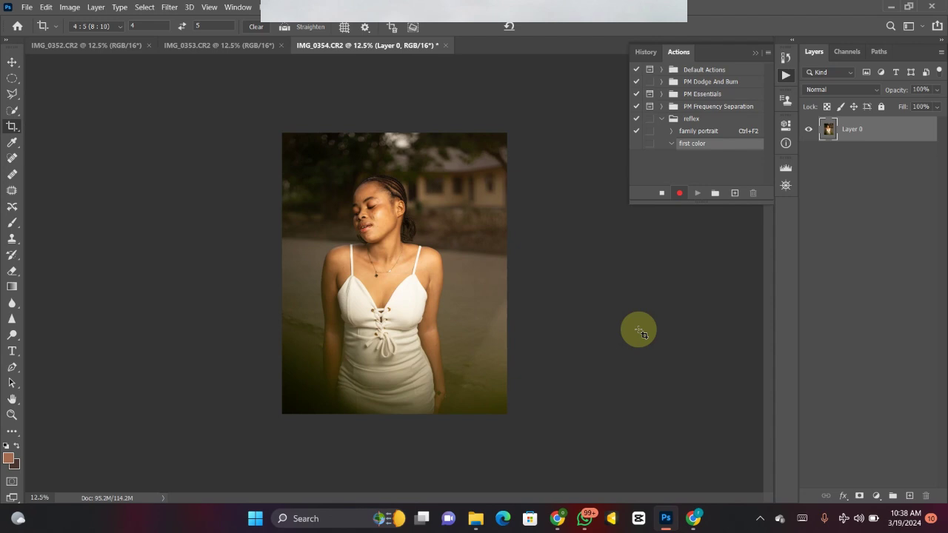
Duplicate the layer into Layer 0 copy and open it in the Camera Raw Filter
{"action": "key", "text": "ctrl+j"}
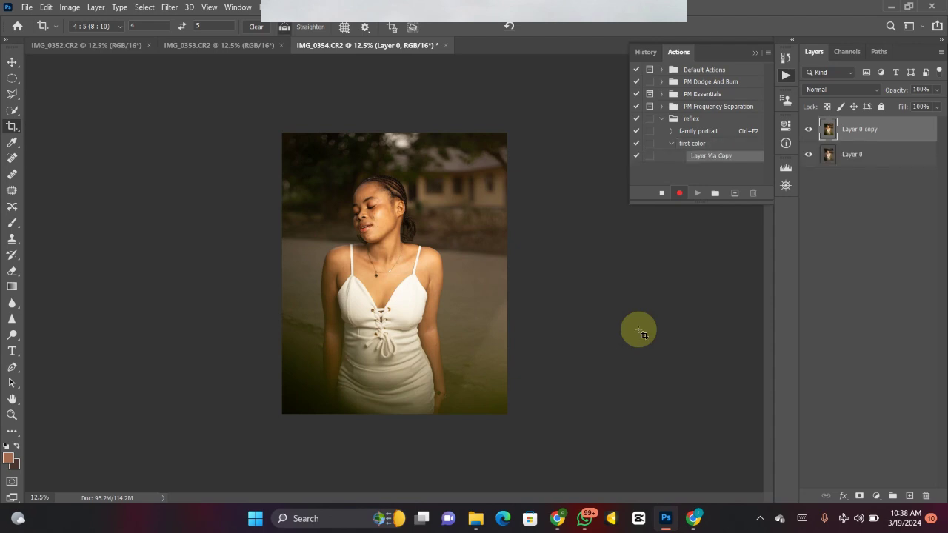
{"action": "left_click", "coordinate": [169, 6]}
{"action": "left_click", "coordinate": [194, 76]}
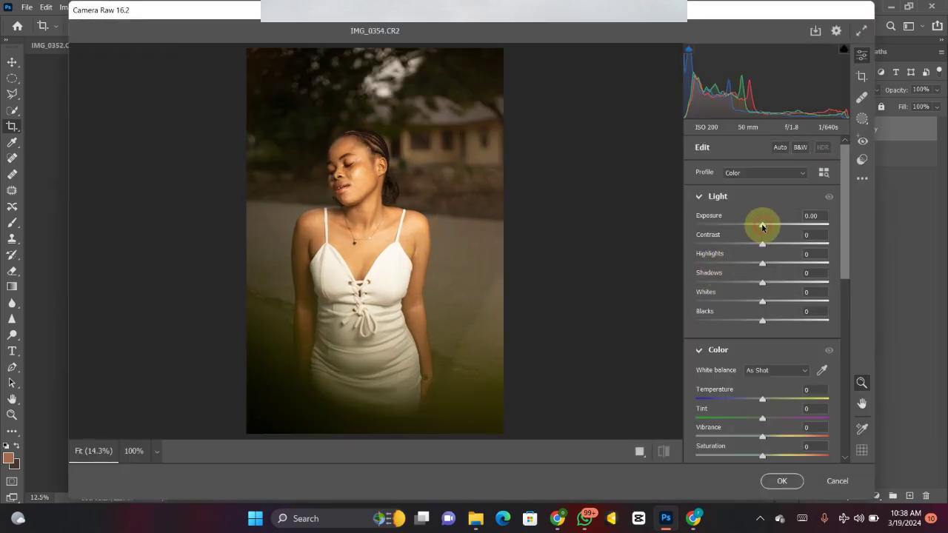
Set Exposure +0.15, Highlights -28, Shadows +20, Whites -44, Temperature -11 and Saturation -4
{"action": "left_click_drag", "start_coordinate": [763, 226], "coordinate": [764, 224]}
{"action": "left_click_drag", "start_coordinate": [759, 262], "coordinate": [744, 262]}
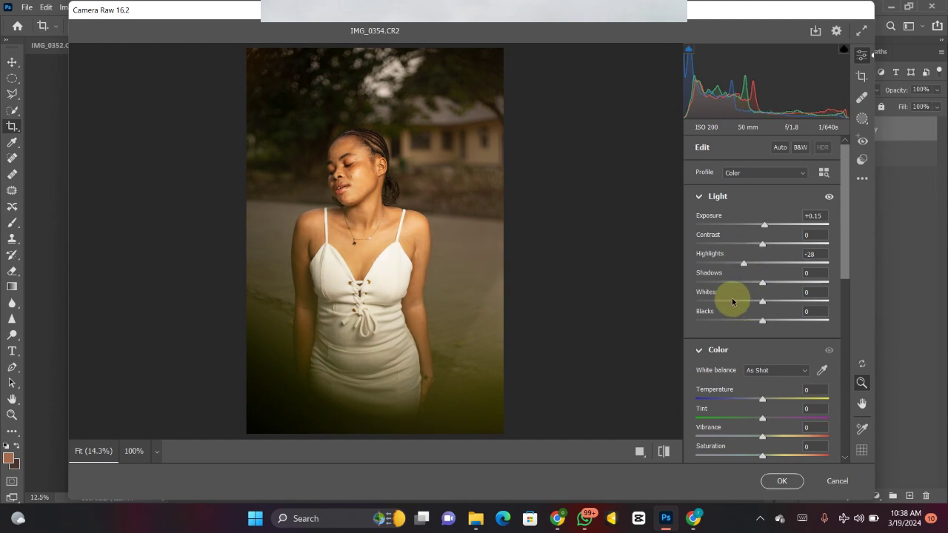
{"action": "left_click", "coordinate": [733, 301]}
{"action": "left_click_drag", "start_coordinate": [776, 284], "coordinate": [776, 279]}
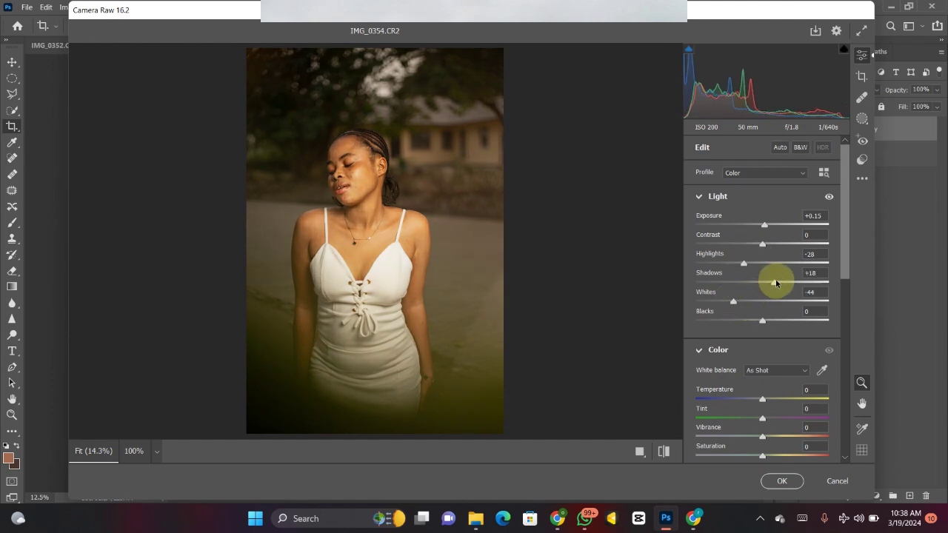
{"action": "left_click", "coordinate": [846, 278]}
{"action": "left_click_drag", "start_coordinate": [847, 277], "coordinate": [837, 303]}
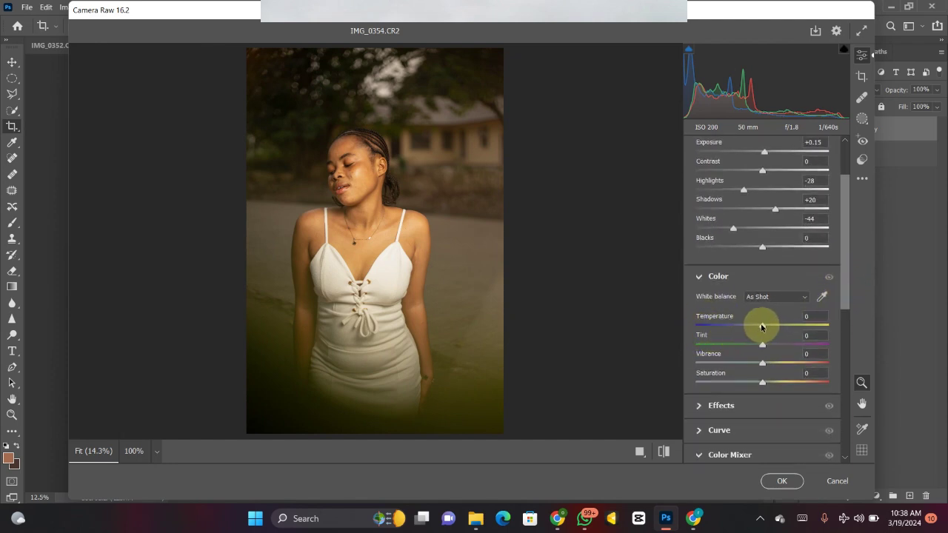
{"action": "mouse_move", "coordinate": [756, 326]}
{"action": "left_mouse_down"}
{"action": "mouse_move", "coordinate": [715, 339]}
{"action": "mouse_move", "coordinate": [754, 339]}
{"action": "left_mouse_up"}
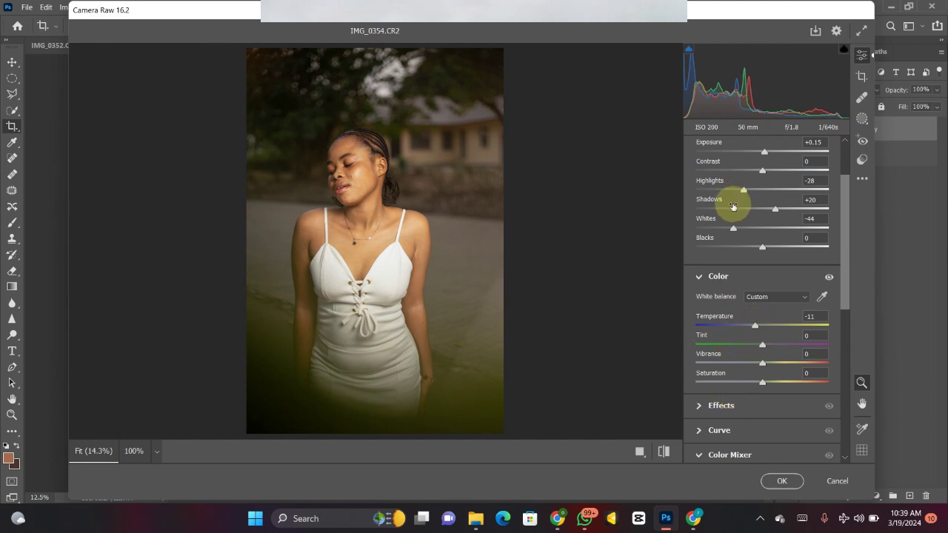
{"action": "left_click", "coordinate": [759, 383]}
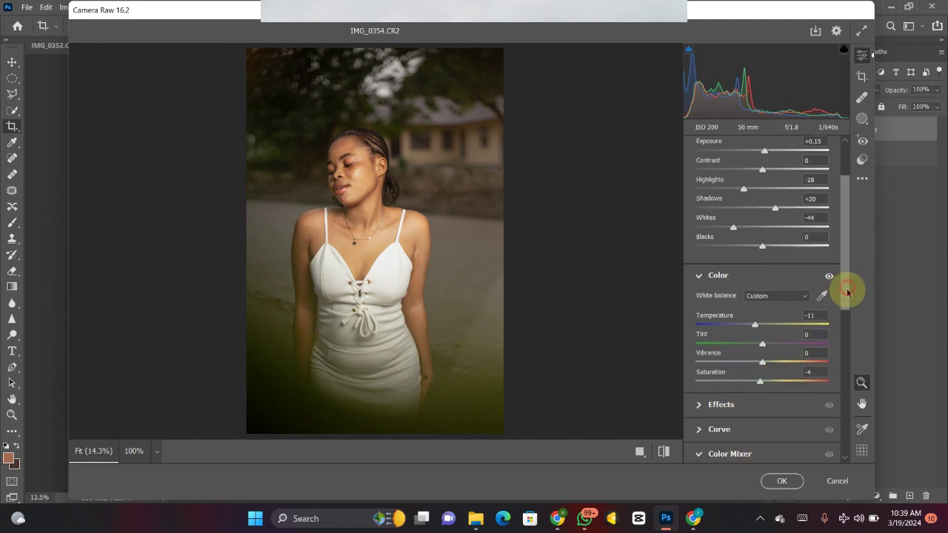
{"action": "left_click_drag", "start_coordinate": [846, 289], "coordinate": [842, 327]}
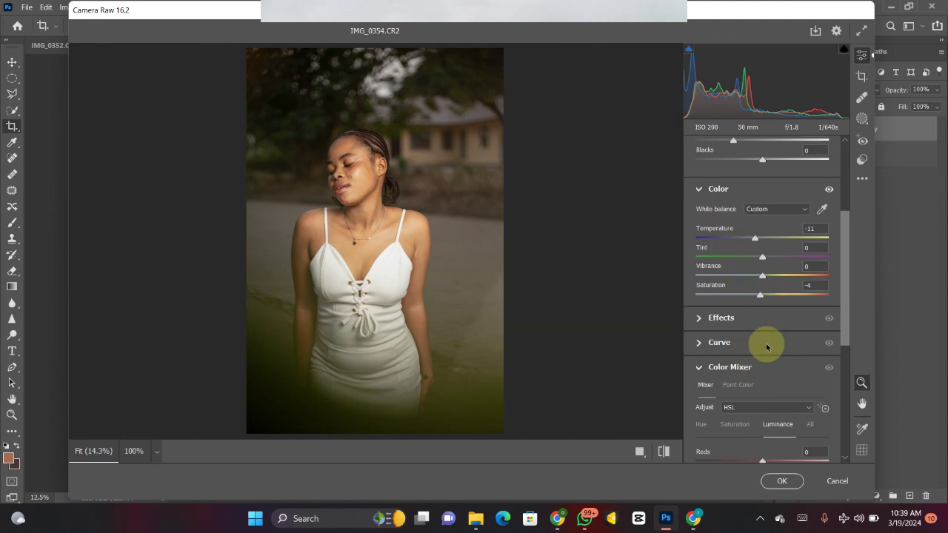
In the Color Mixer's saturation sliders, raise Oranges to +10 and adjust Yellows and Greens
{"action": "scroll", "coordinate": [844, 352], "scroll_direction": "down", "scroll_amount": 3}
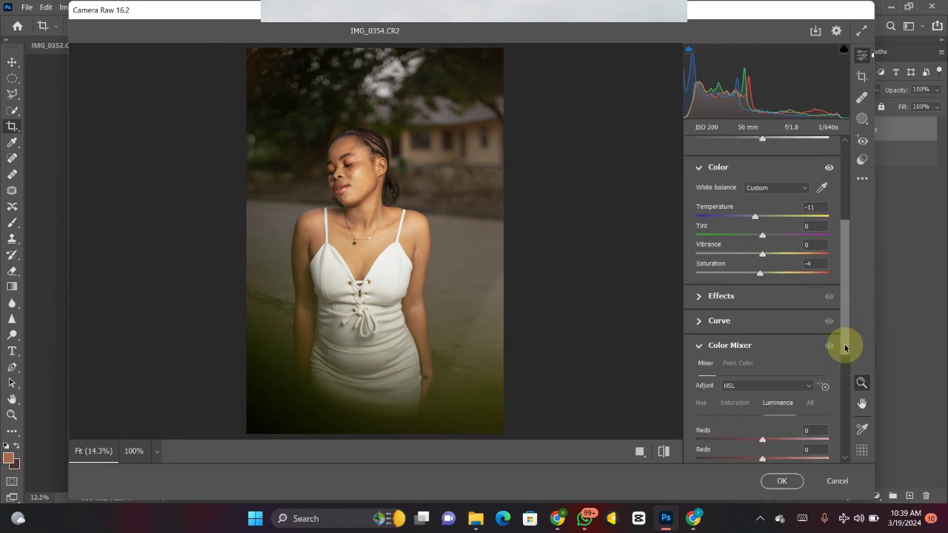
{"action": "scroll", "coordinate": [844, 361], "scroll_direction": "down", "scroll_amount": 1}
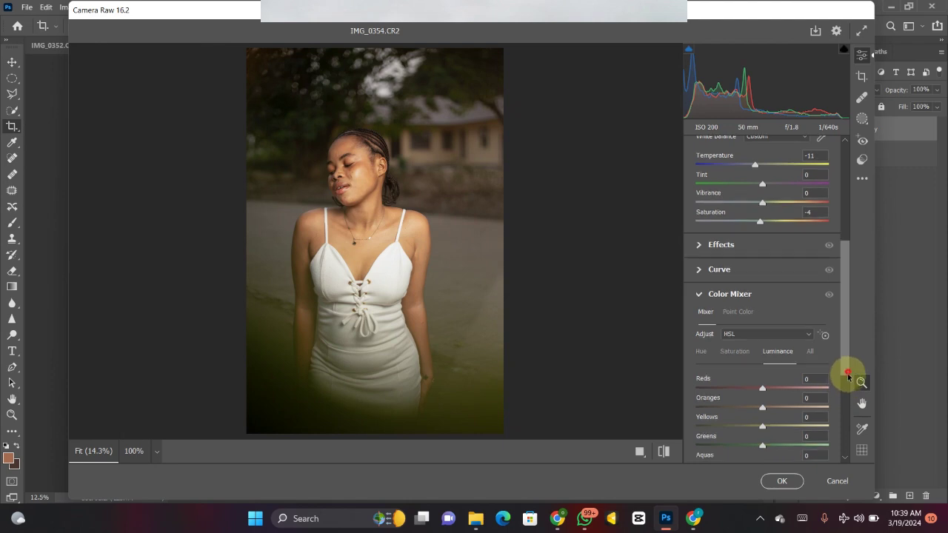
{"action": "scroll", "coordinate": [845, 382], "scroll_direction": "down", "scroll_amount": 2}
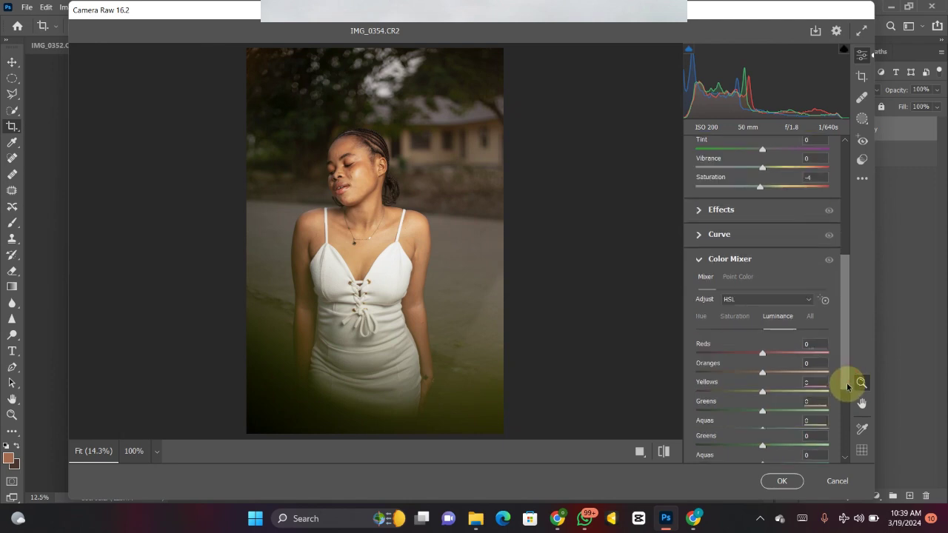
{"action": "left_click", "coordinate": [736, 315]}
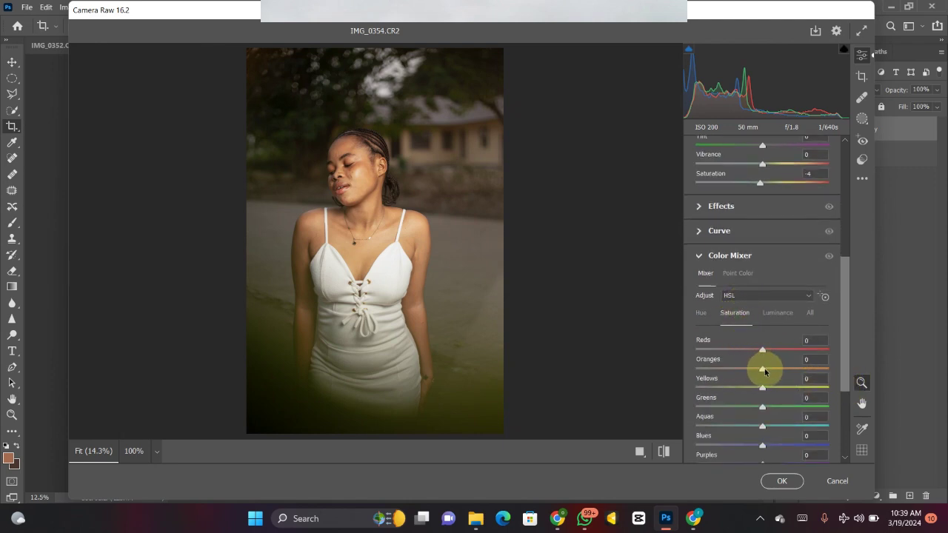
{"action": "left_click_drag", "start_coordinate": [763, 368], "coordinate": [768, 369]}
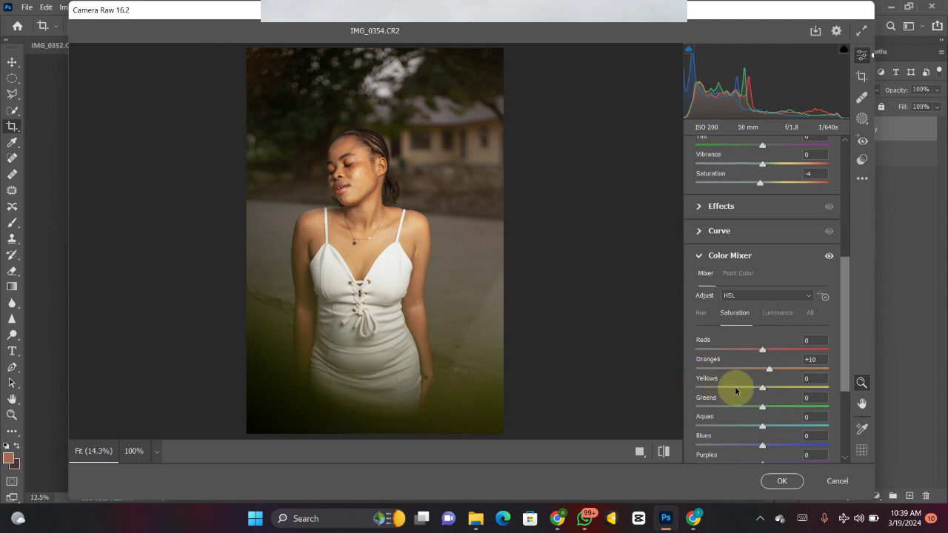
{"action": "left_click", "coordinate": [764, 389]}
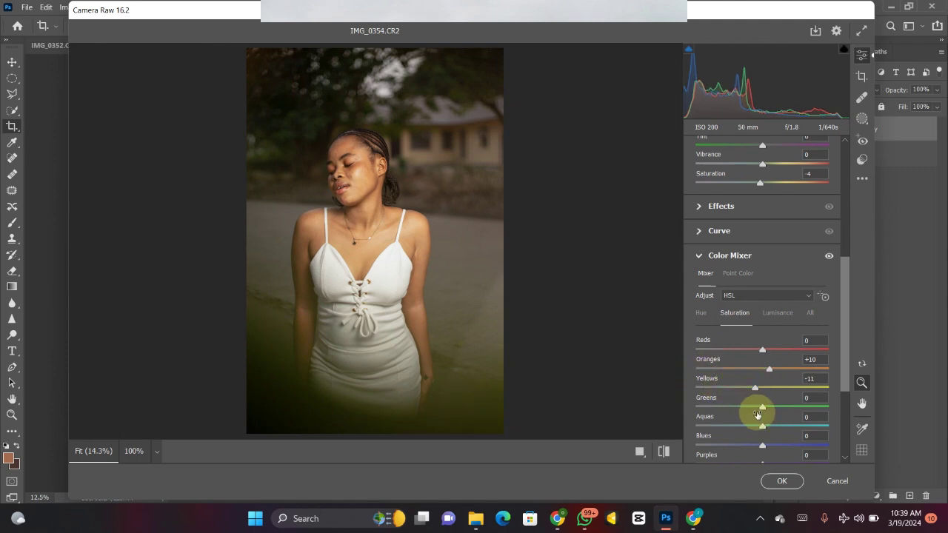
{"action": "left_click_drag", "start_coordinate": [759, 407], "coordinate": [755, 407]}
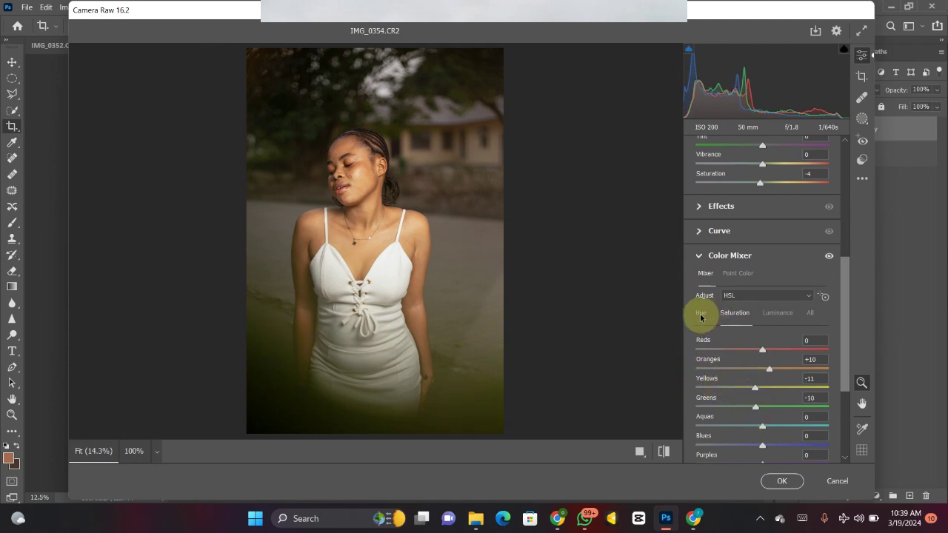
Shift the Greens hue to -16 and raise Yellows saturation to +10
{"action": "key", "text": "ctrl+alt+shift+2"}
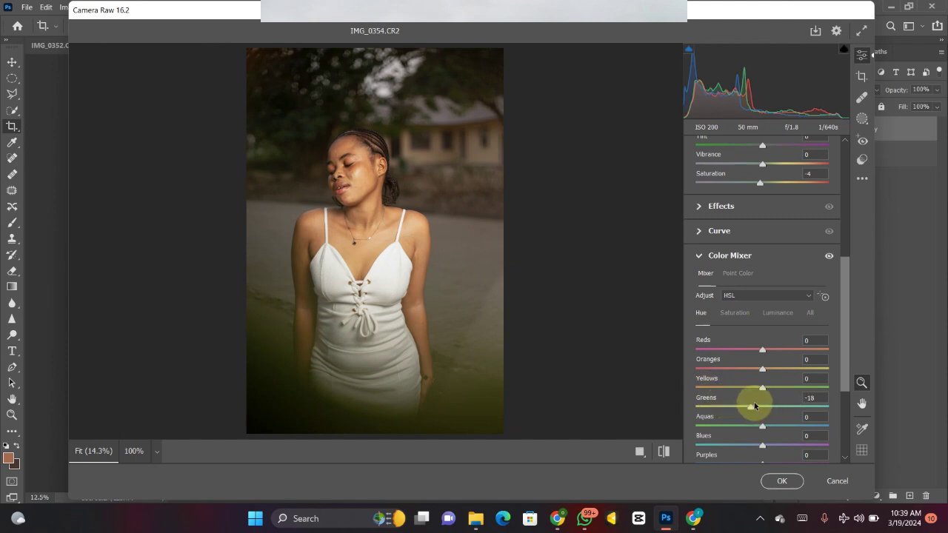
{"action": "mouse_move", "coordinate": [755, 405]}
{"action": "left_mouse_down"}
{"action": "mouse_move", "coordinate": [754, 392]}
{"action": "mouse_move", "coordinate": [741, 390]}
{"action": "mouse_move", "coordinate": [741, 406]}
{"action": "left_mouse_up"}
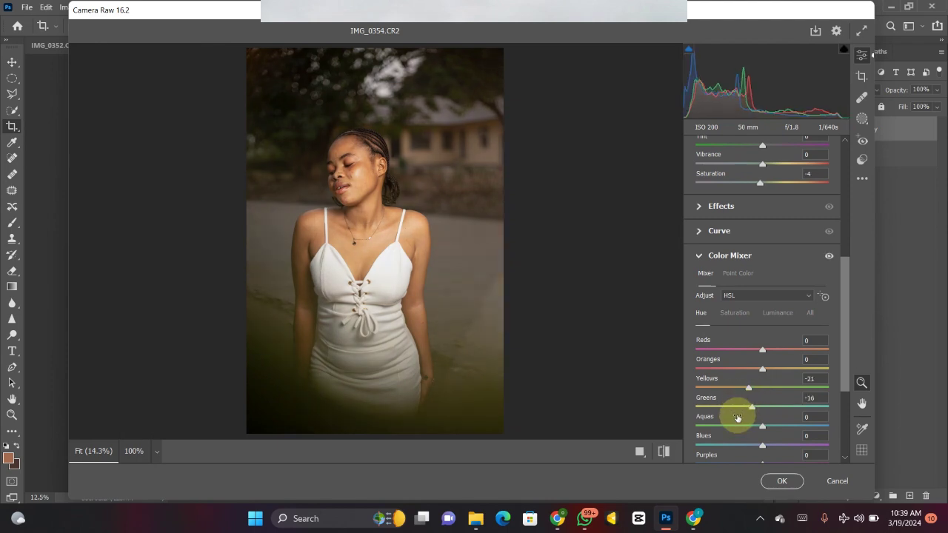
{"action": "left_click", "coordinate": [733, 315]}
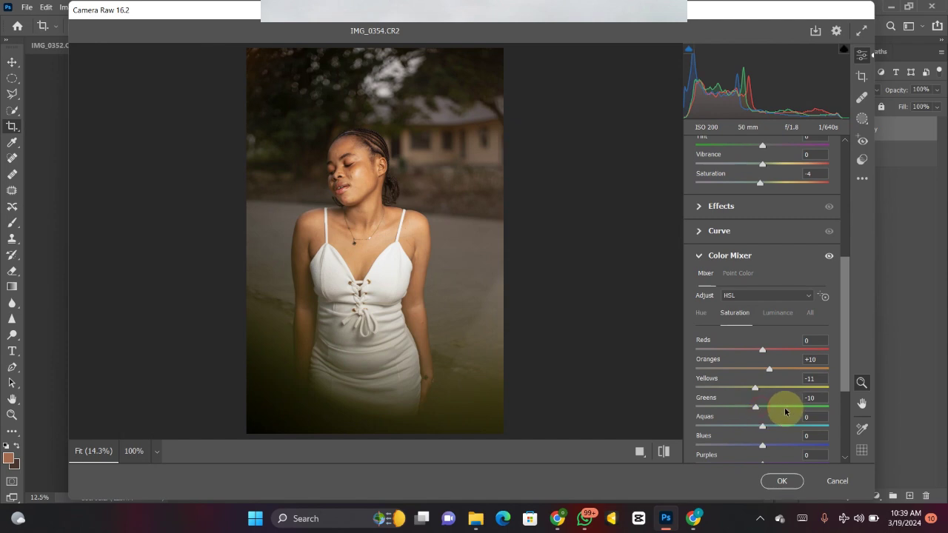
{"action": "left_click_drag", "start_coordinate": [783, 411], "coordinate": [770, 390]}
{"action": "left_click", "coordinate": [786, 391]}
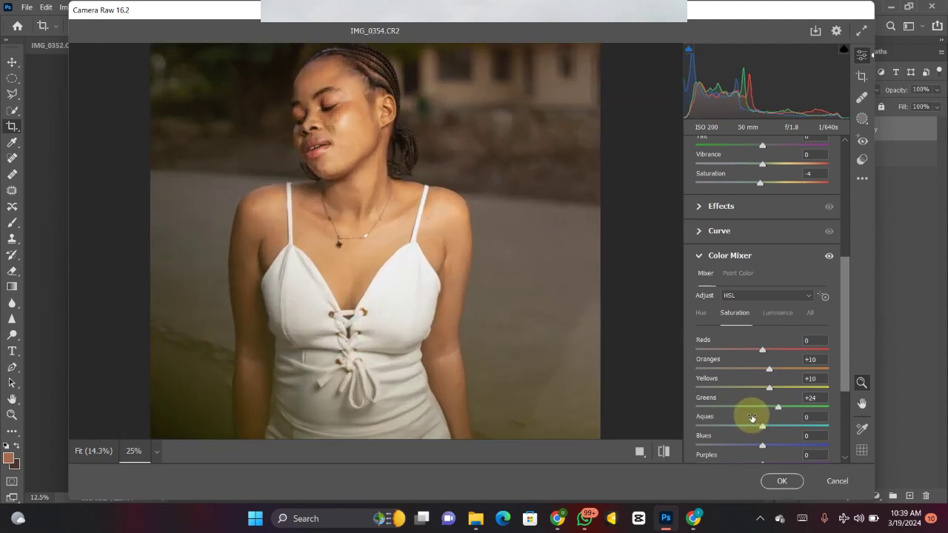
{"action": "scroll", "coordinate": [839, 396], "scroll_direction": "down", "scroll_amount": 3}
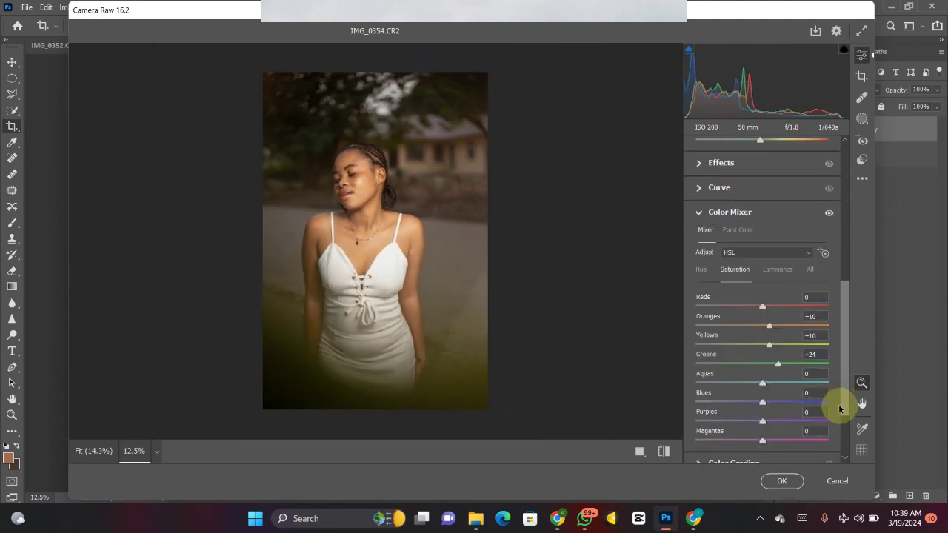
Apply the Camera Raw grade and add a Color Lookup adjustment layer
{"action": "left_click", "coordinate": [782, 482]}
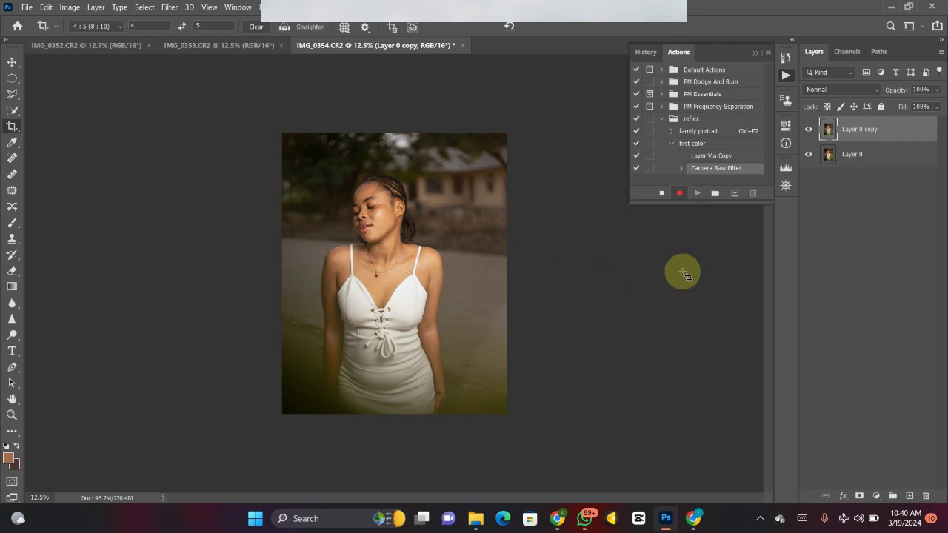
{"action": "left_click", "coordinate": [876, 496]}
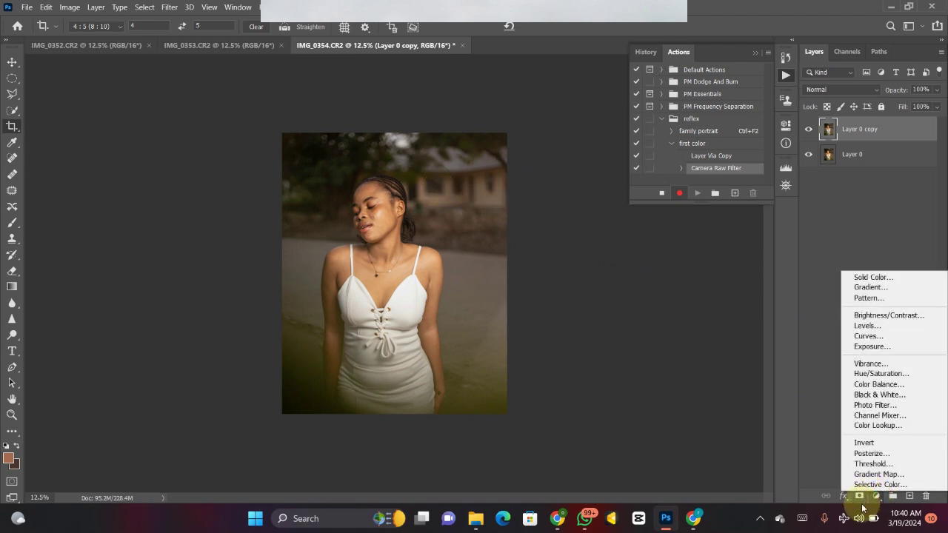
{"action": "left_click", "coordinate": [817, 435]}
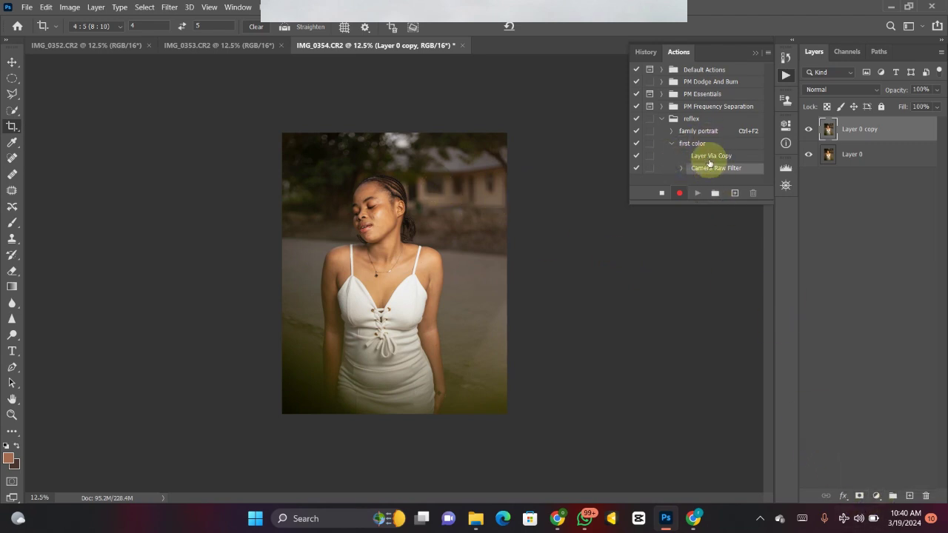
{"action": "left_click", "coordinate": [876, 496]}
{"action": "left_click", "coordinate": [874, 429]}
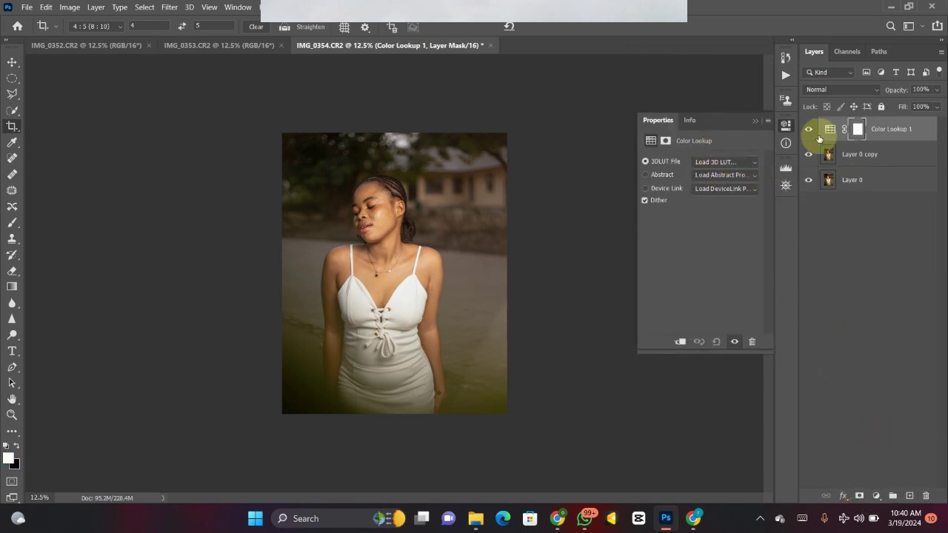
Load natural looks.cube as the 3DLUT file and select Layer 0 copy along with it
{"action": "left_click", "coordinate": [724, 161]}
{"action": "scroll", "coordinate": [859, 363], "scroll_direction": "down", "scroll_amount": 1}
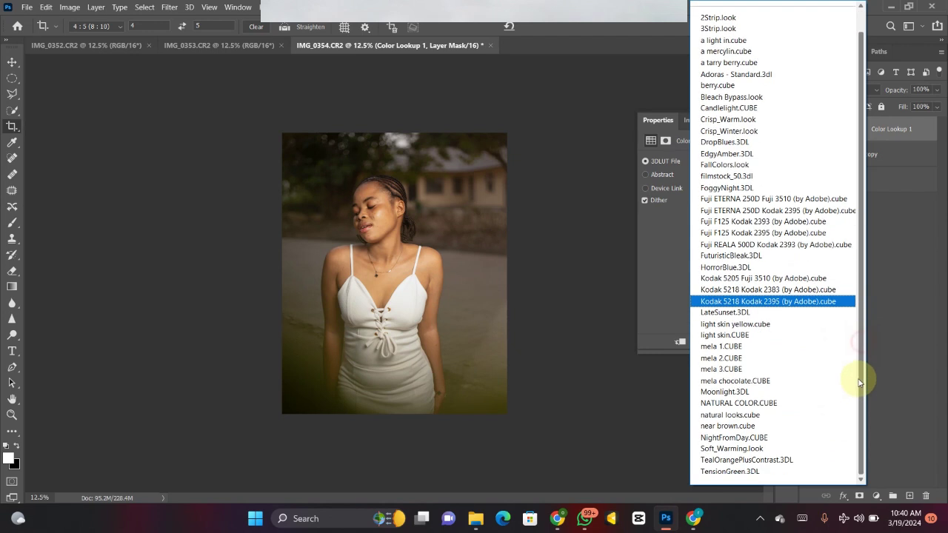
{"action": "left_click", "coordinate": [733, 416]}
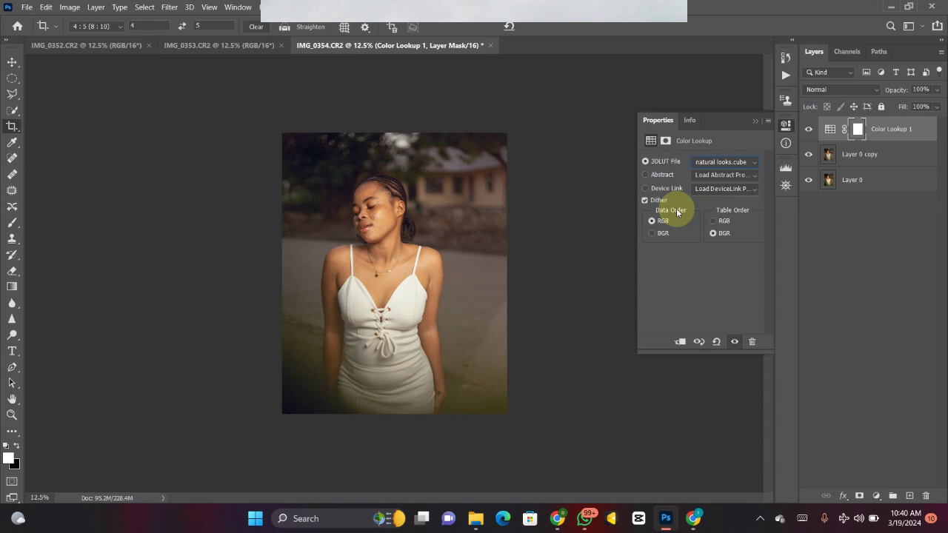
{"action": "left_click", "coordinate": [864, 152]}
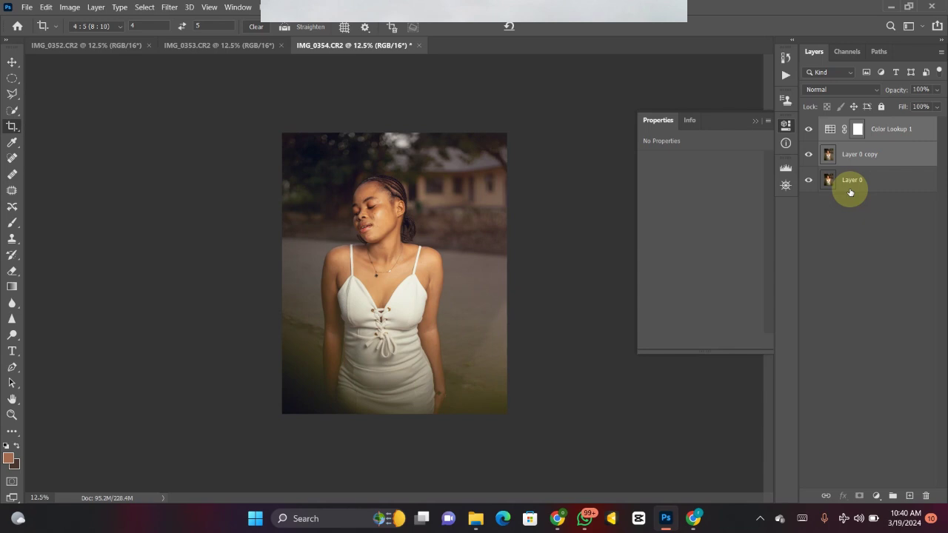
Group the lookup layer and graded copy into Group 1 and stop recording first color
{"action": "key", "text": "ctrl+g"}
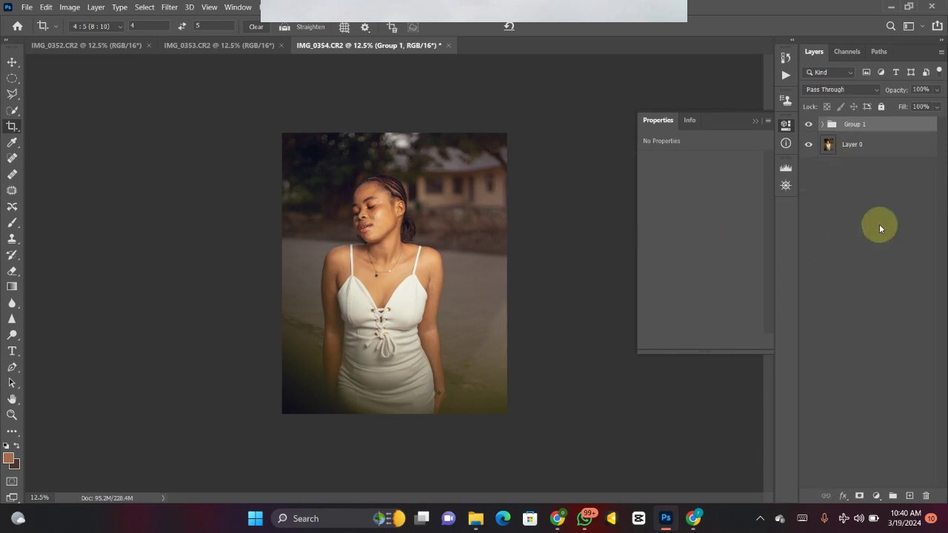
{"action": "left_click", "coordinate": [786, 78]}
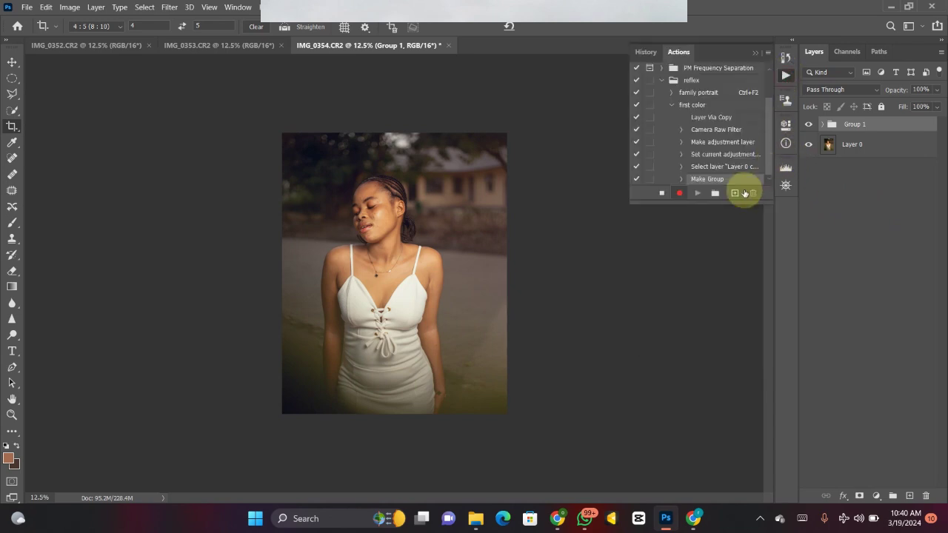
{"action": "left_click", "coordinate": [661, 194]}
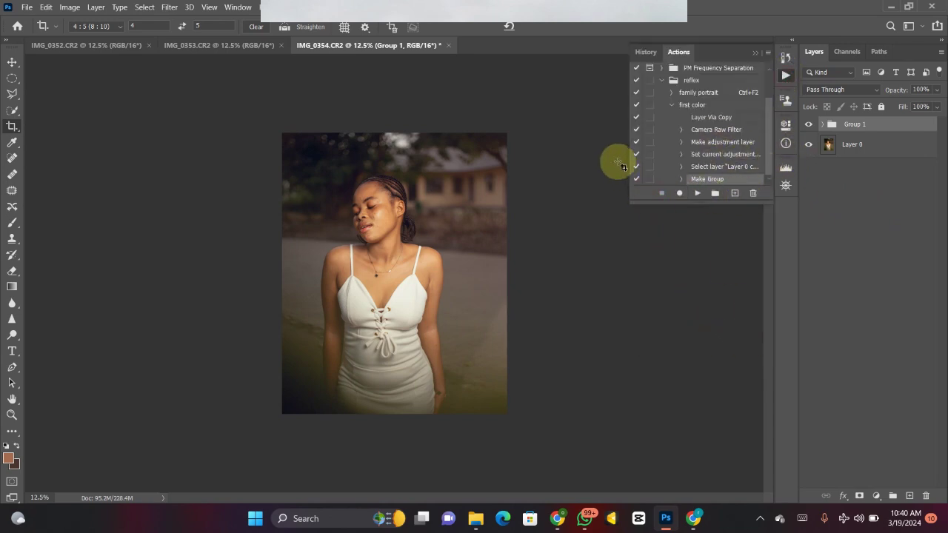
{"action": "left_click", "coordinate": [672, 105]}
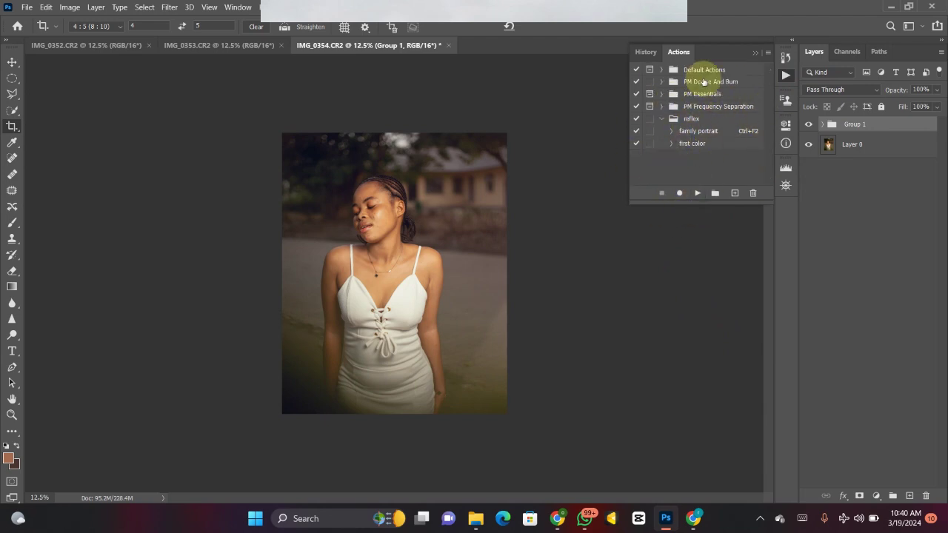
Switch the Actions panel to Button Mode
{"action": "left_click", "coordinate": [768, 53]}
{"action": "left_click", "coordinate": [787, 57]}
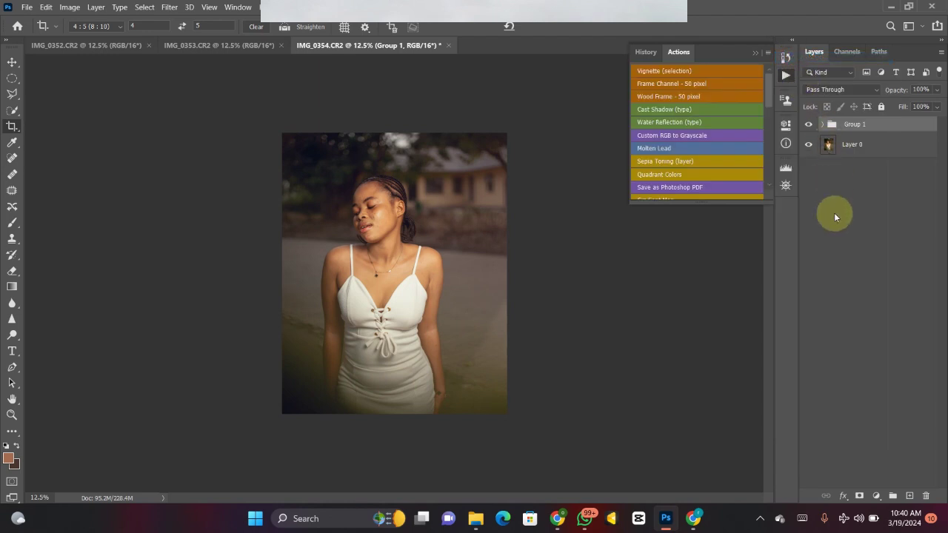
{"action": "left_click_drag", "start_coordinate": [767, 98], "coordinate": [773, 174]}
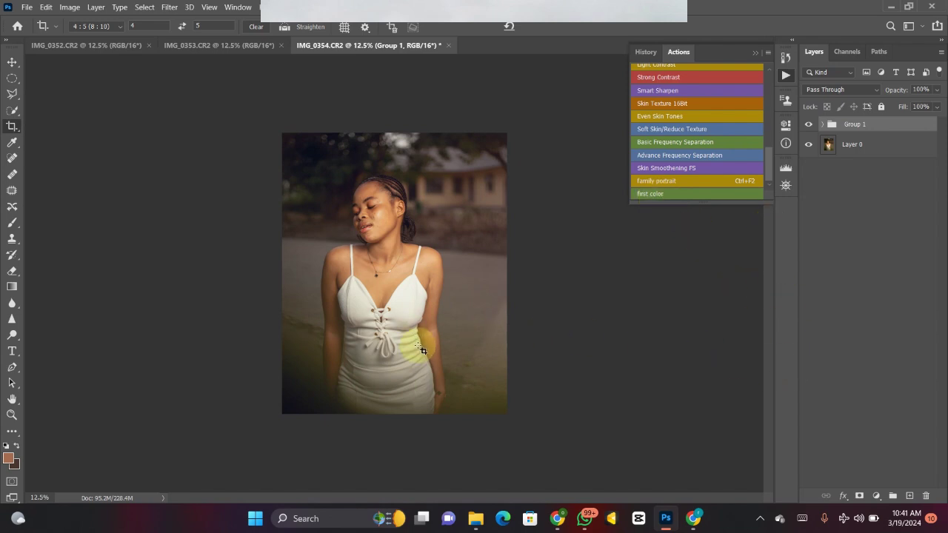
Crop IMG_0353 to the 4:5 ratio
{"action": "left_click", "coordinate": [226, 44]}
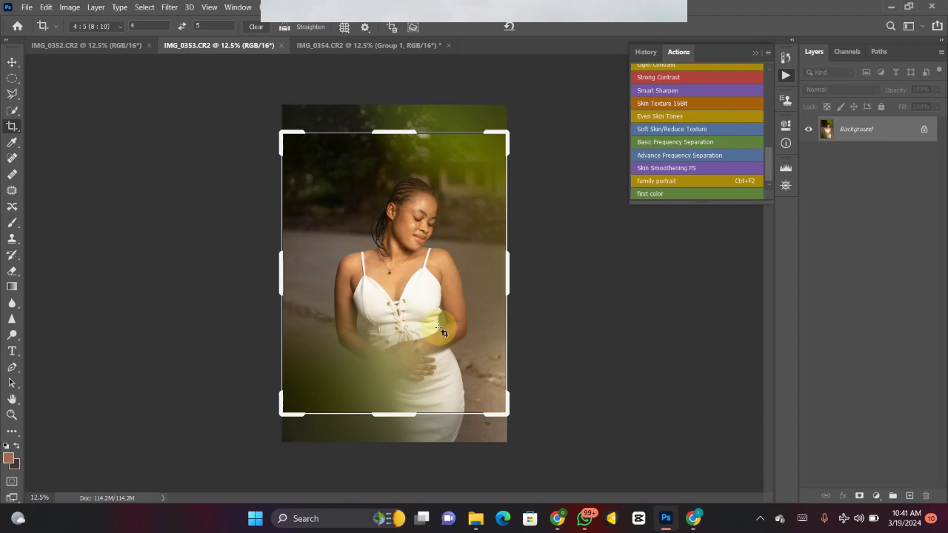
{"action": "left_click", "coordinate": [439, 275]}
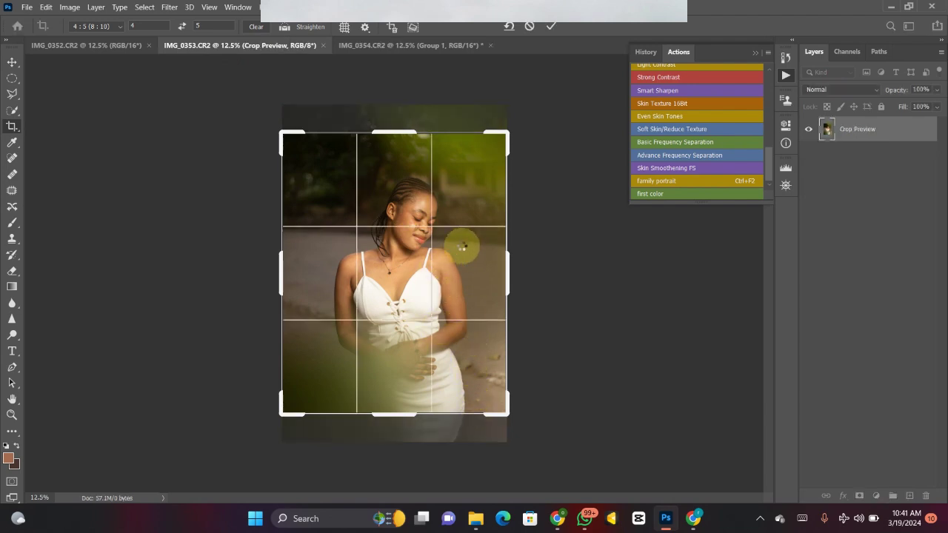
{"action": "key", "text": "Return"}
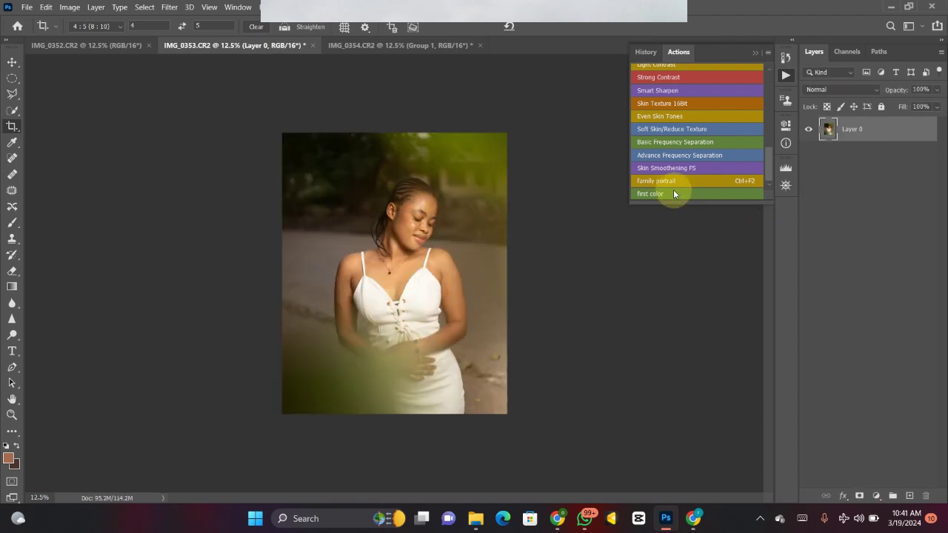
Run the first color action on IMG_0353 and toggle the grade to compare
{"action": "left_click", "coordinate": [674, 194]}
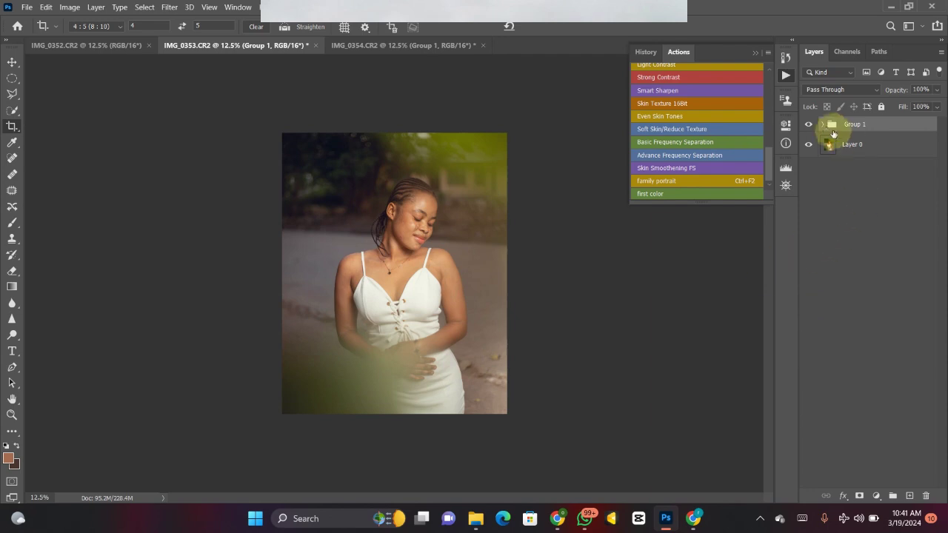
{"action": "left_click", "coordinate": [808, 125]}
{"action": "left_click", "coordinate": [808, 125]}
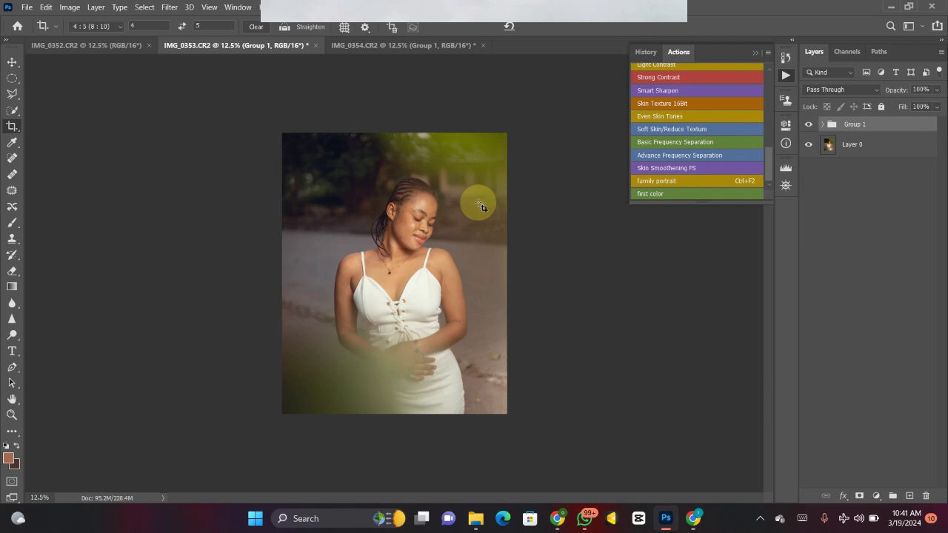
Crop IMG_0352 to 4:5 and run the first color action on it
{"action": "left_click", "coordinate": [123, 45]}
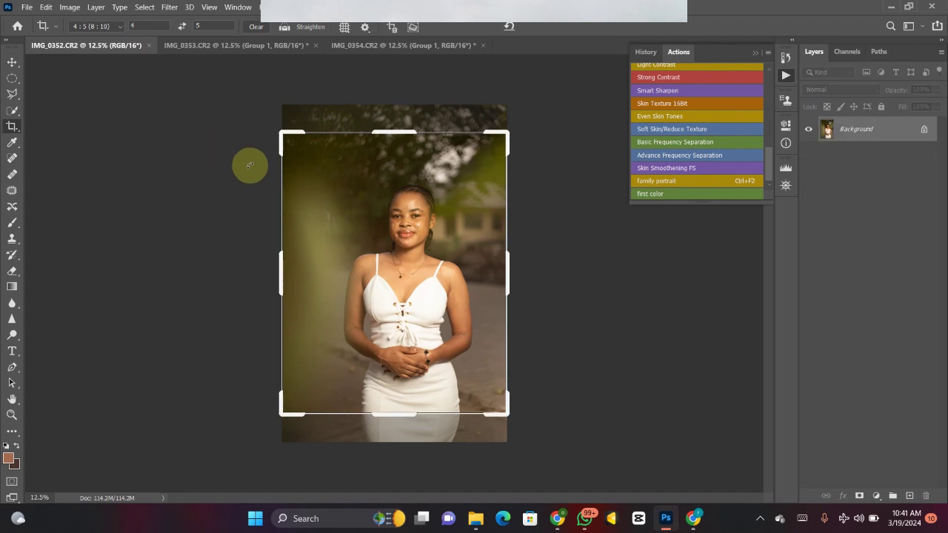
{"action": "left_click", "coordinate": [448, 324]}
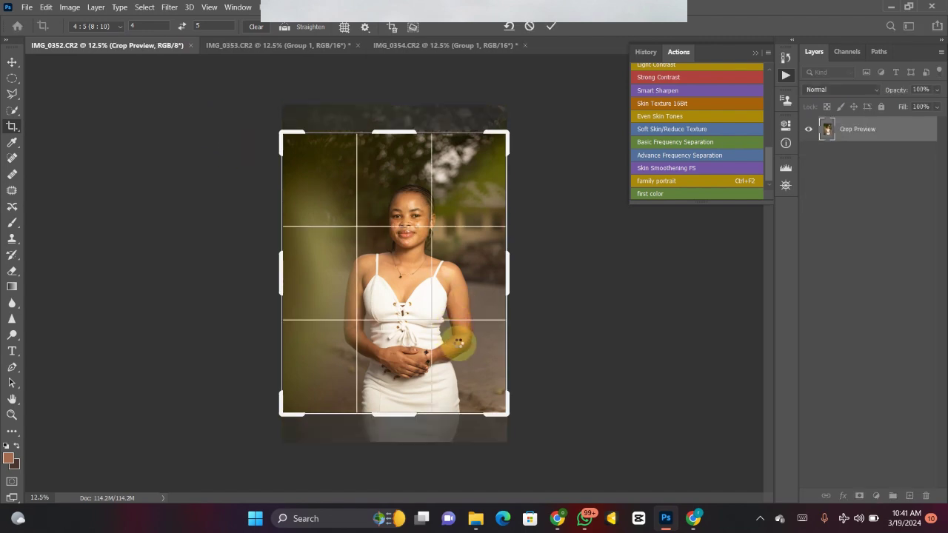
{"action": "key", "text": "Return"}
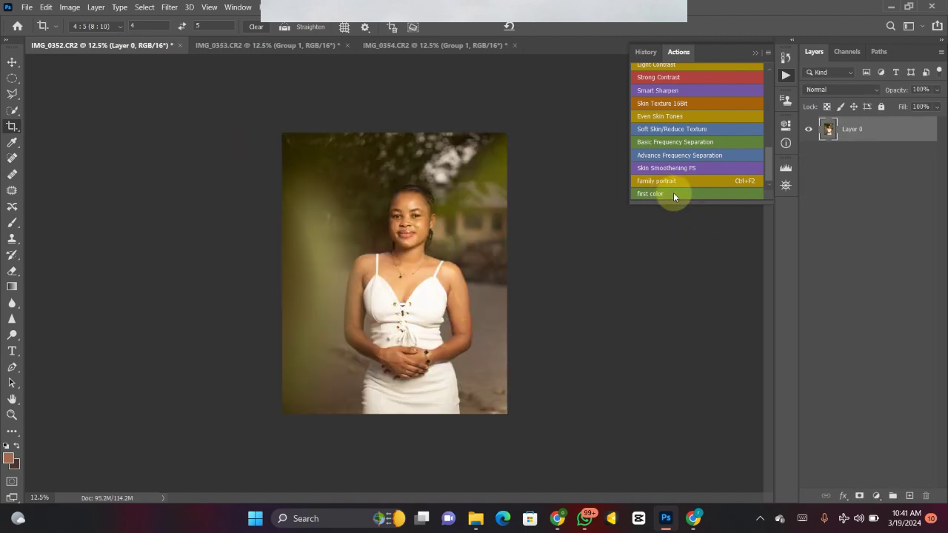
{"action": "left_click", "coordinate": [673, 193]}
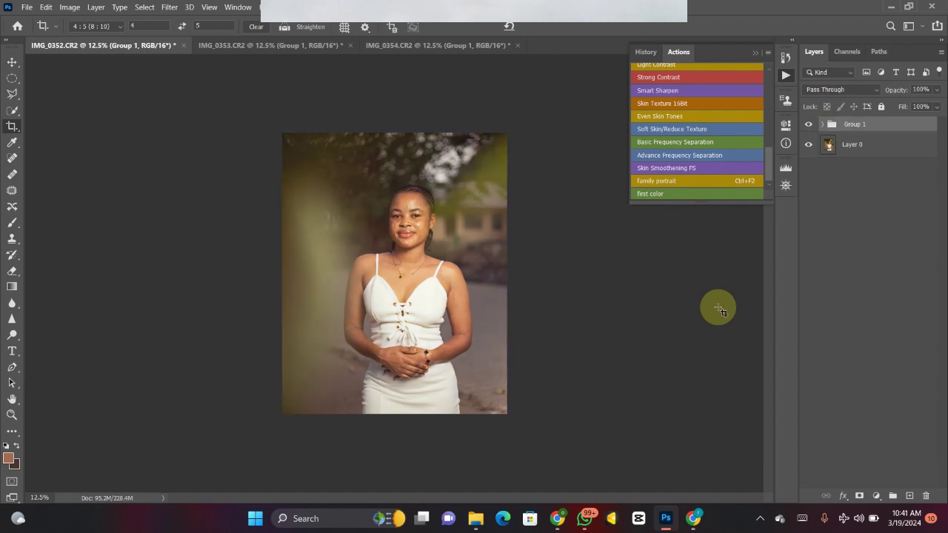
Review the graded IMG_0353, IMG_0354 and IMG_0352 documents
{"action": "left_click", "coordinate": [272, 48]}
{"action": "left_click", "coordinate": [378, 46]}
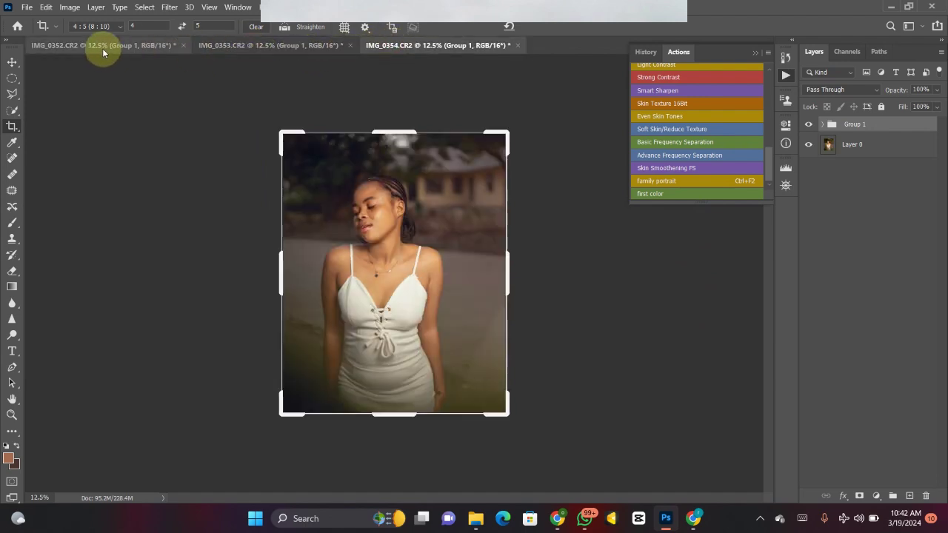
{"action": "left_click", "coordinate": [109, 49]}
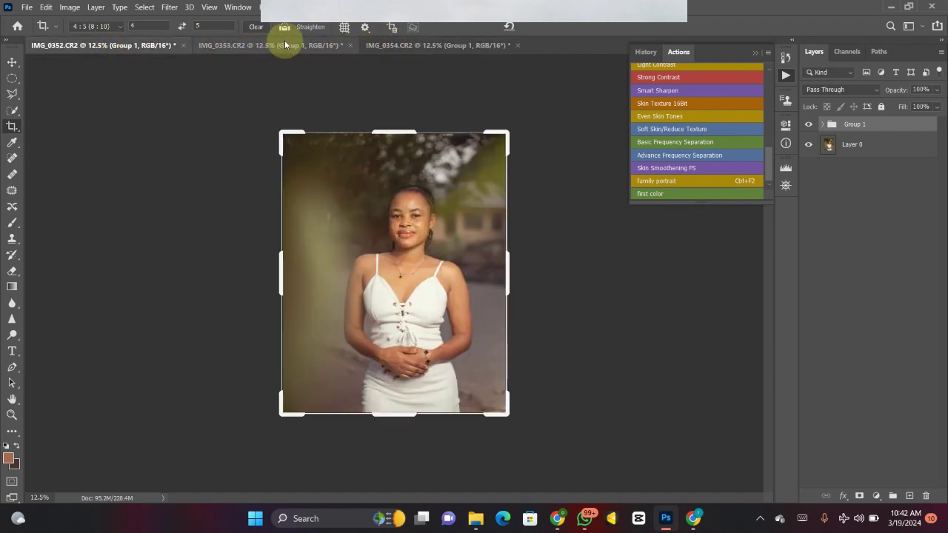